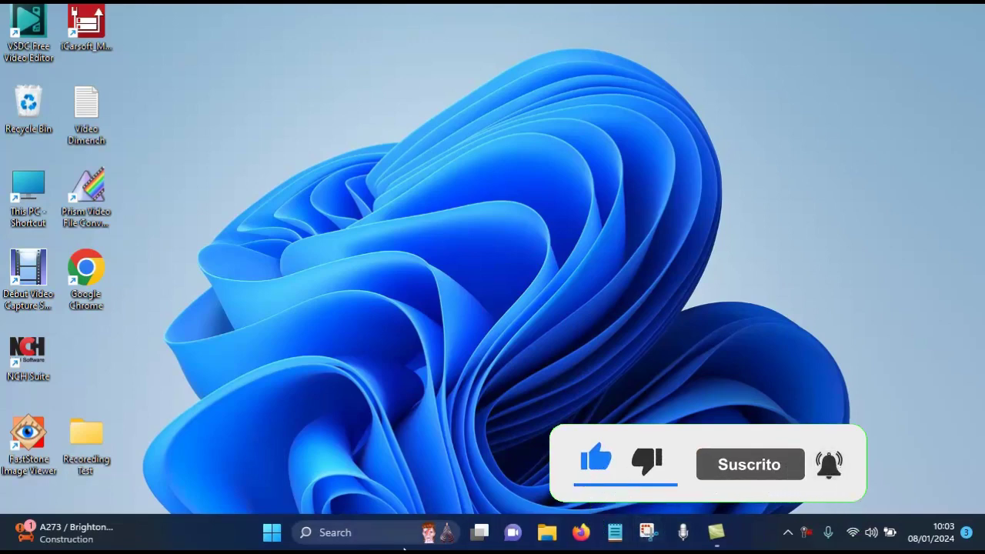
Search Windows for the Snipping Tool and launch the app
click(344, 533)
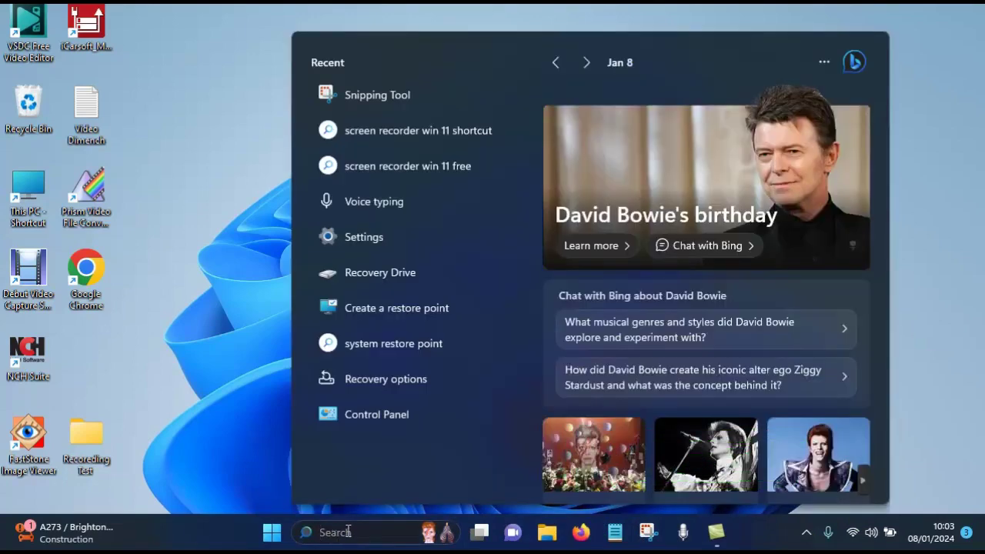
text(settings)
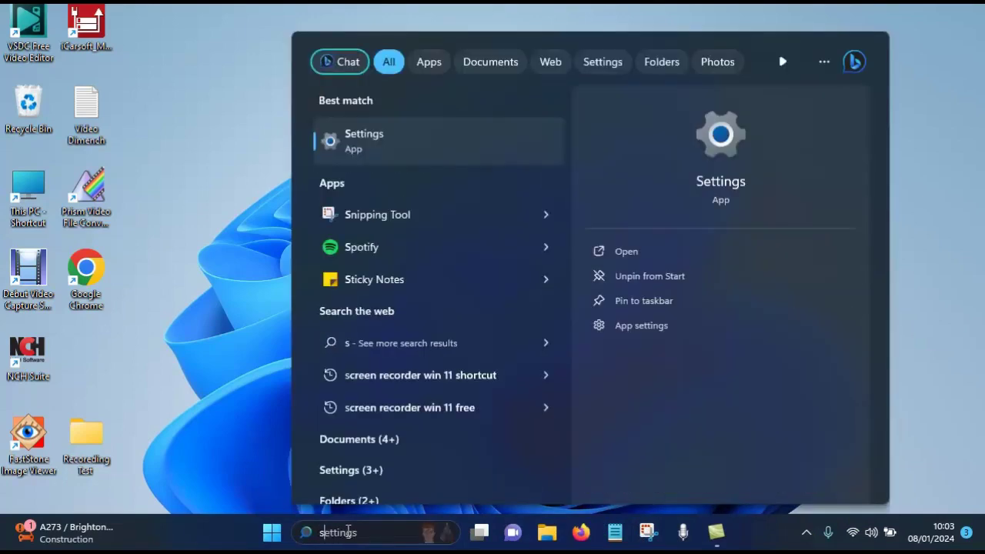
text(nipp)
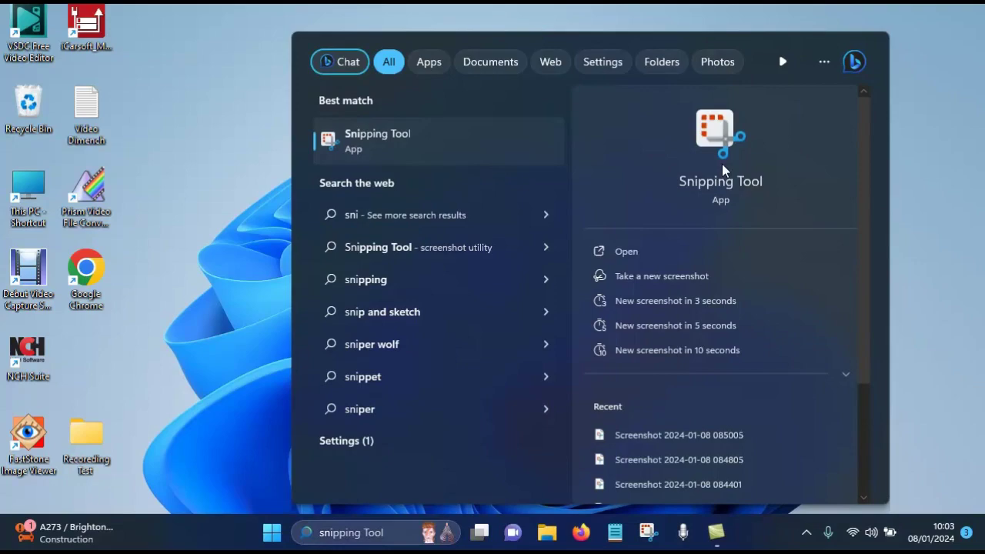
right_click(721, 150)
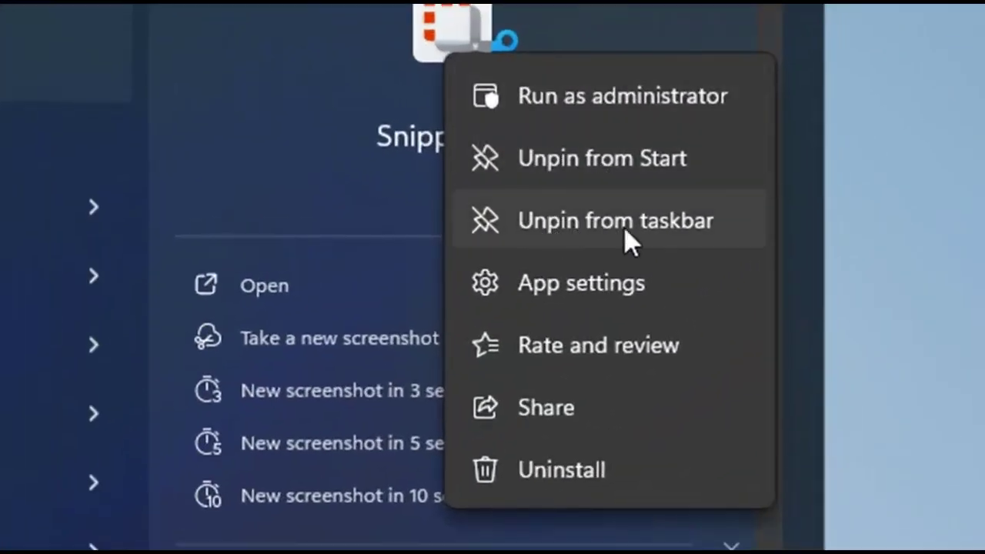
click(257, 137)
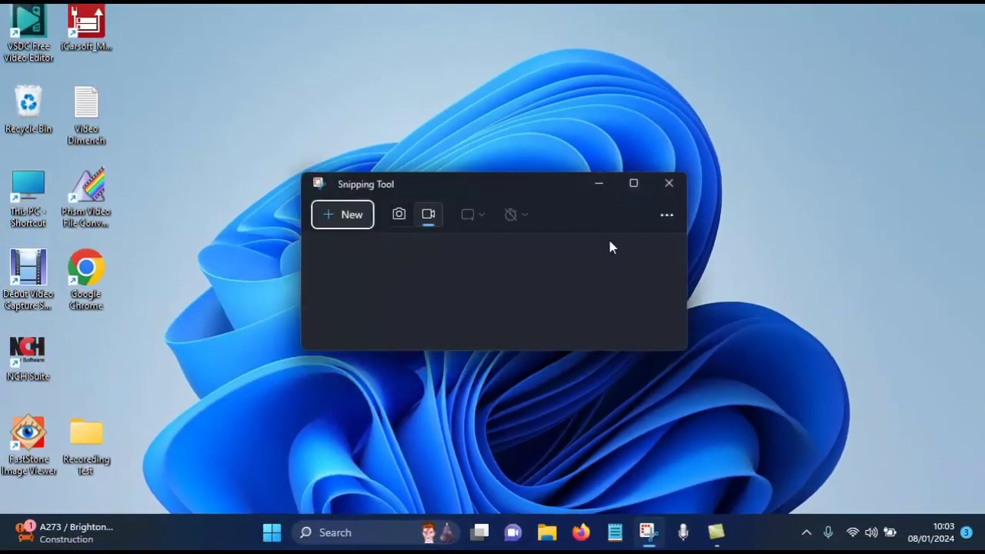
Start a new Snipping Tool screen recording of a large rectangular area covering the middle of the desktop, including the centre of the taskbar
drag(522, 184, 531, 38)
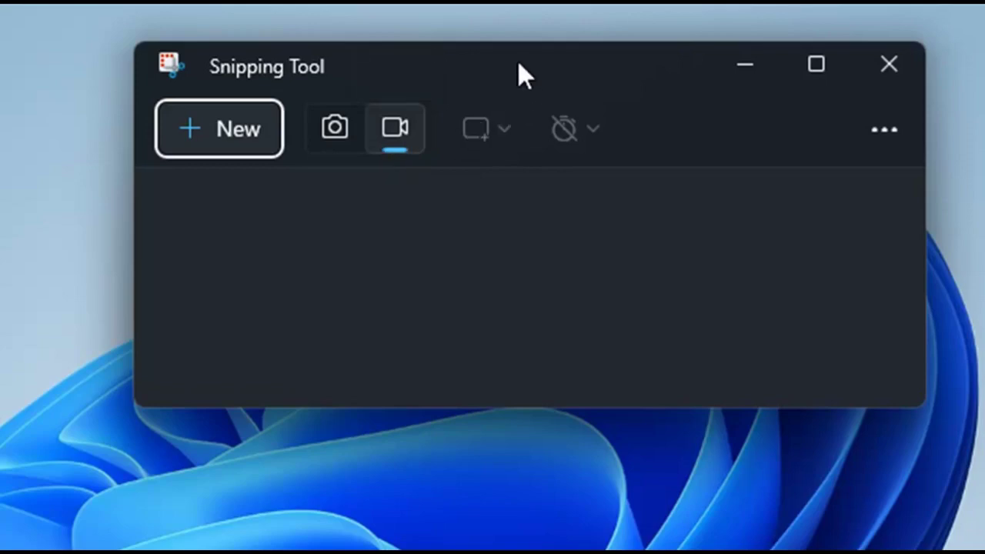
drag(518, 63, 521, 38)
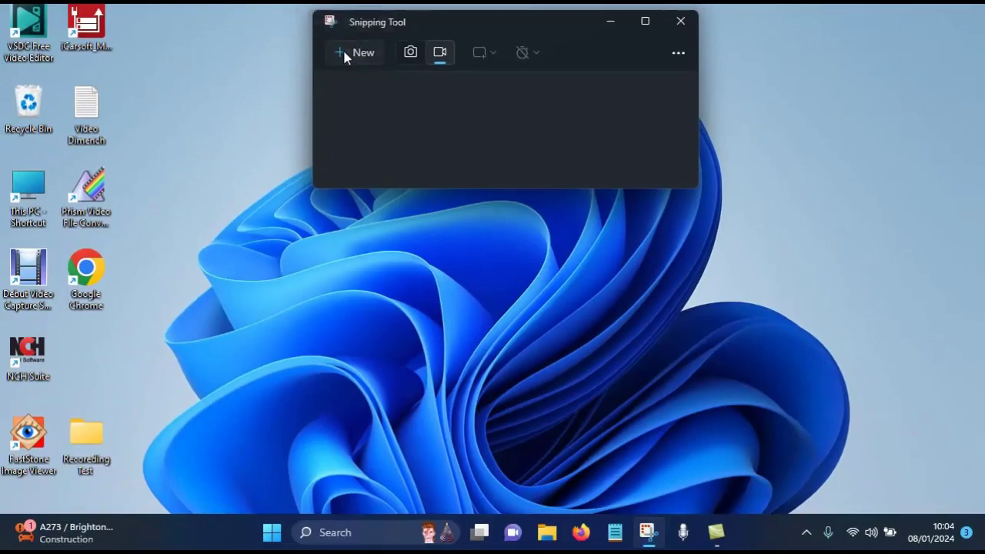
click(354, 52)
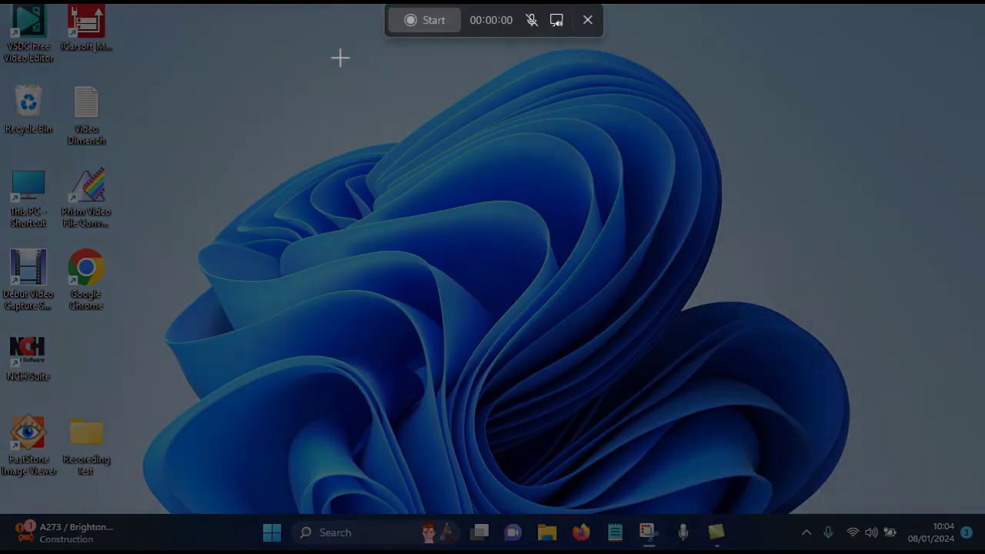
drag(184, 50, 844, 550)
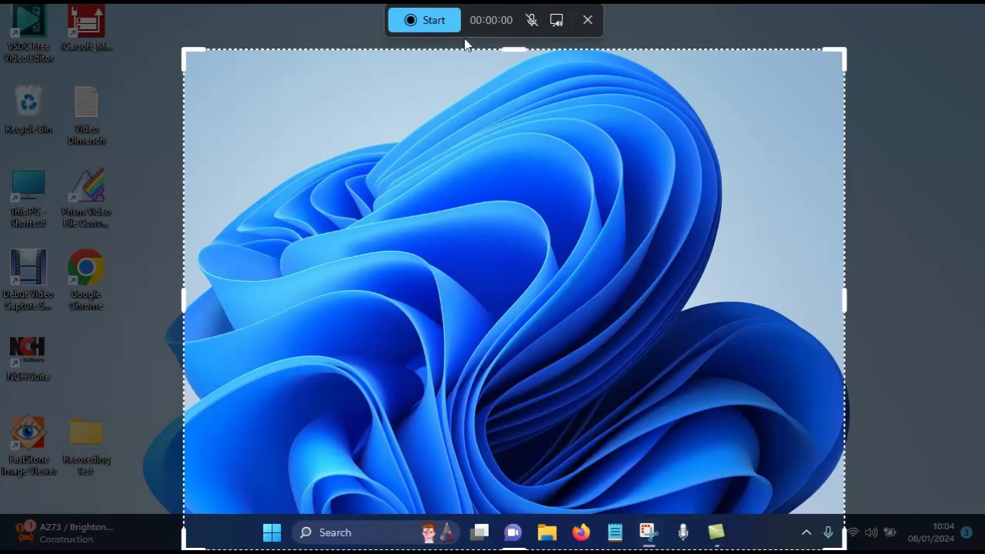
click(421, 19)
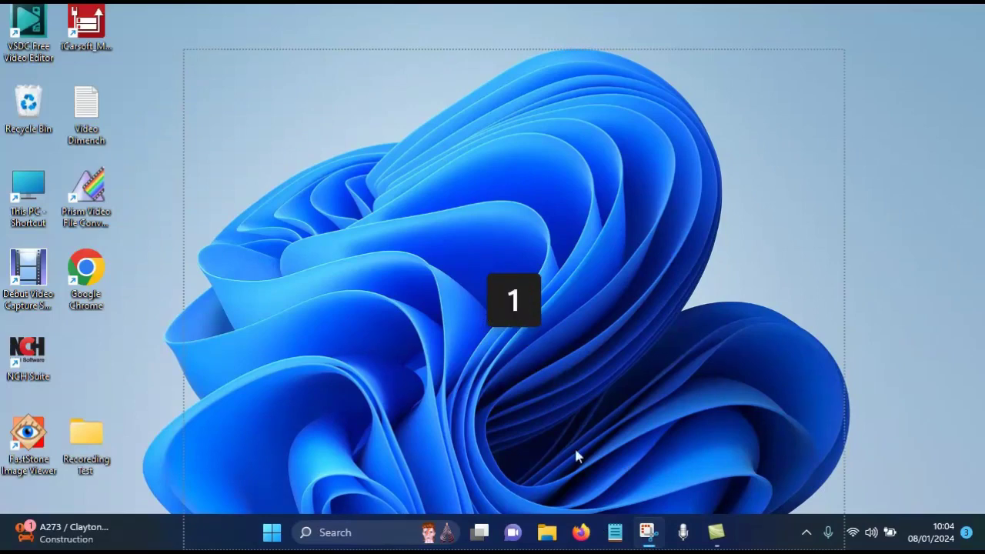
Open Firefox while recording, move its window around inside the recorded area, and close it
click(582, 533)
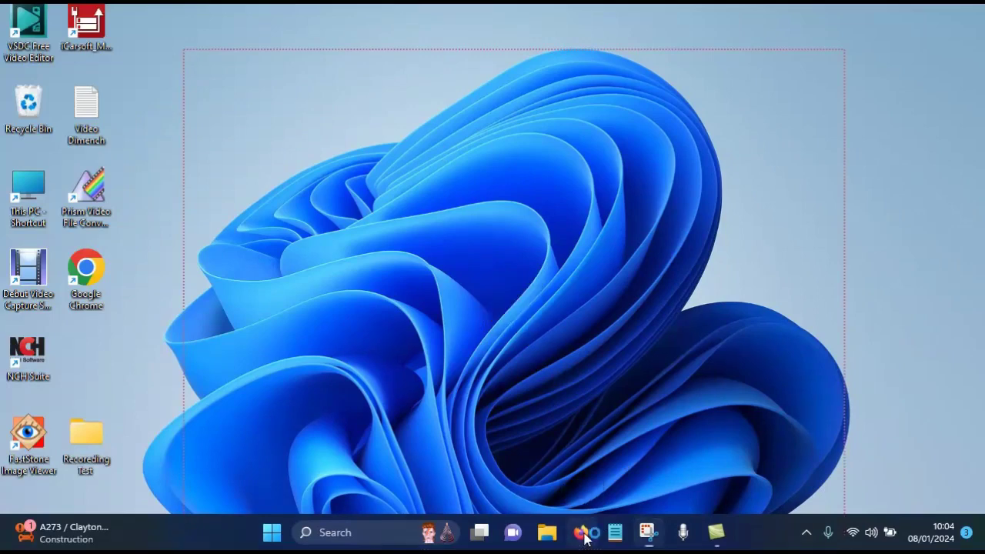
drag(529, 132, 571, 112)
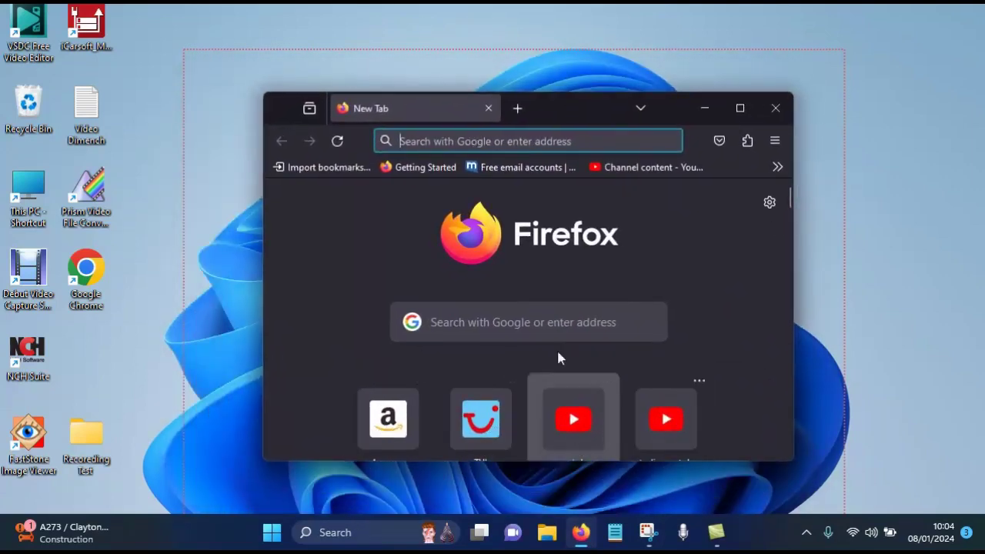
drag(559, 109, 570, 176)
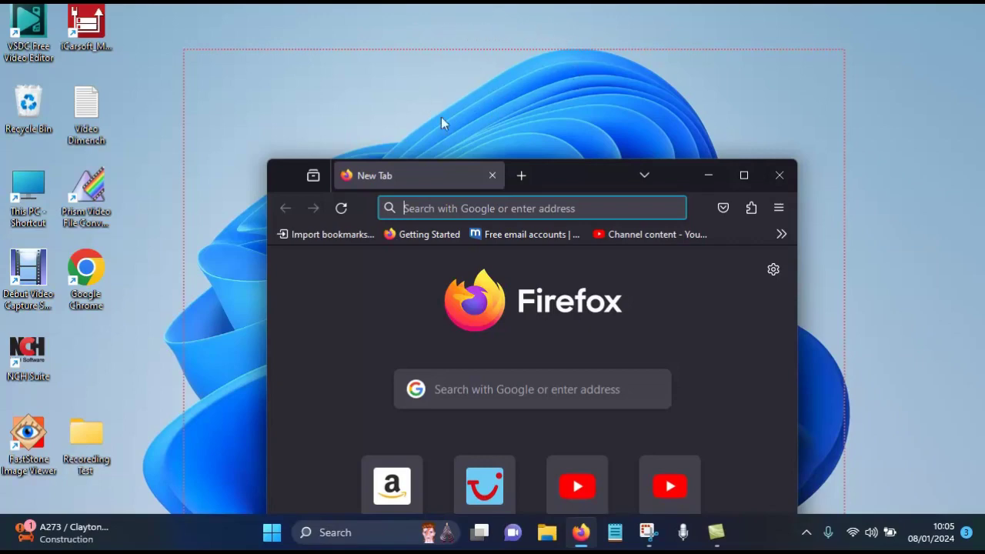
drag(547, 176, 536, 139)
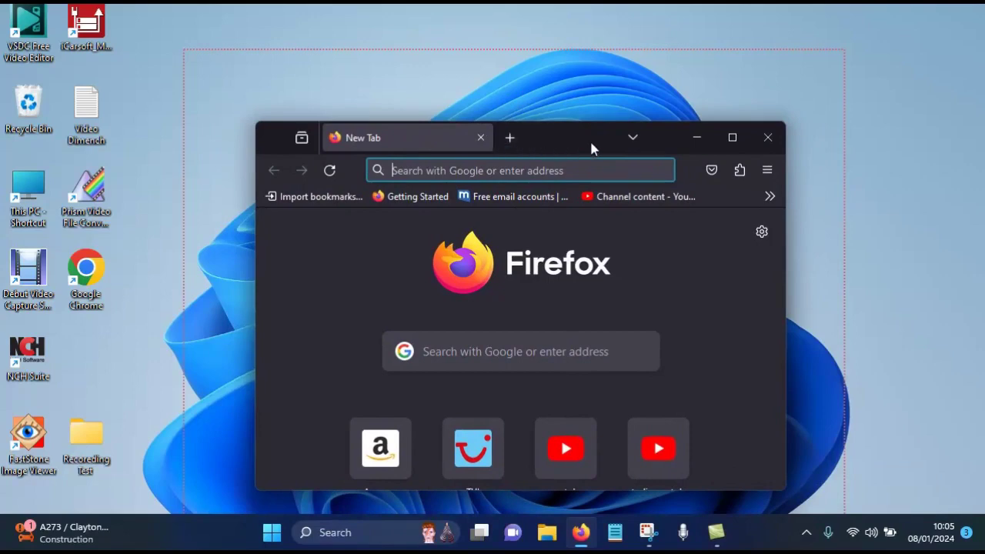
click(767, 140)
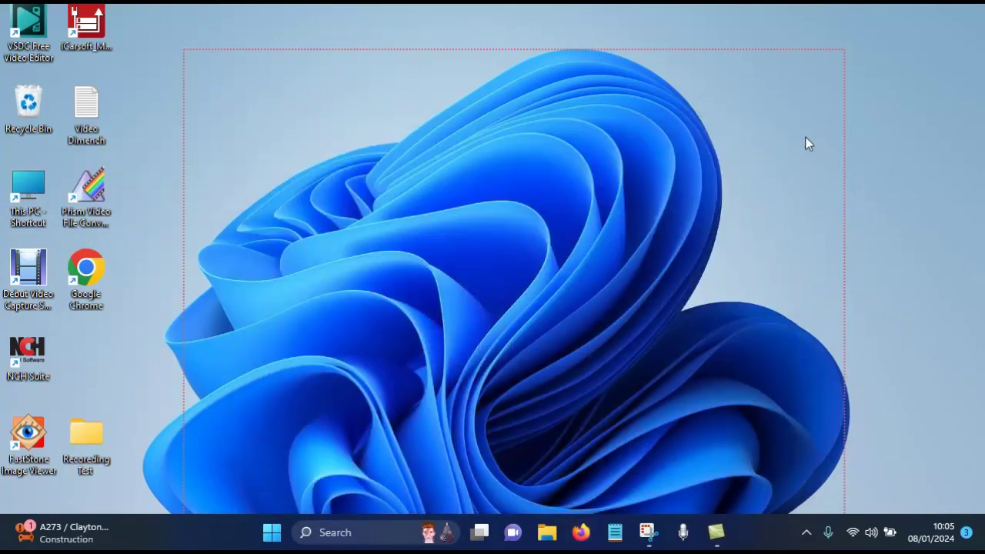
Stop the screen recording and play the captured video in the Snipping Tool, pausing it partway through
click(440, 28)
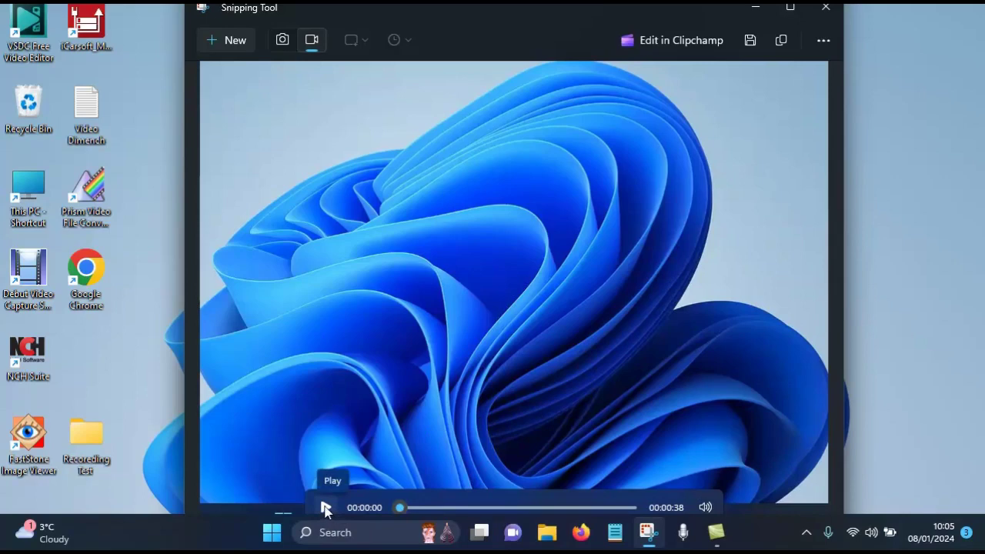
click(325, 508)
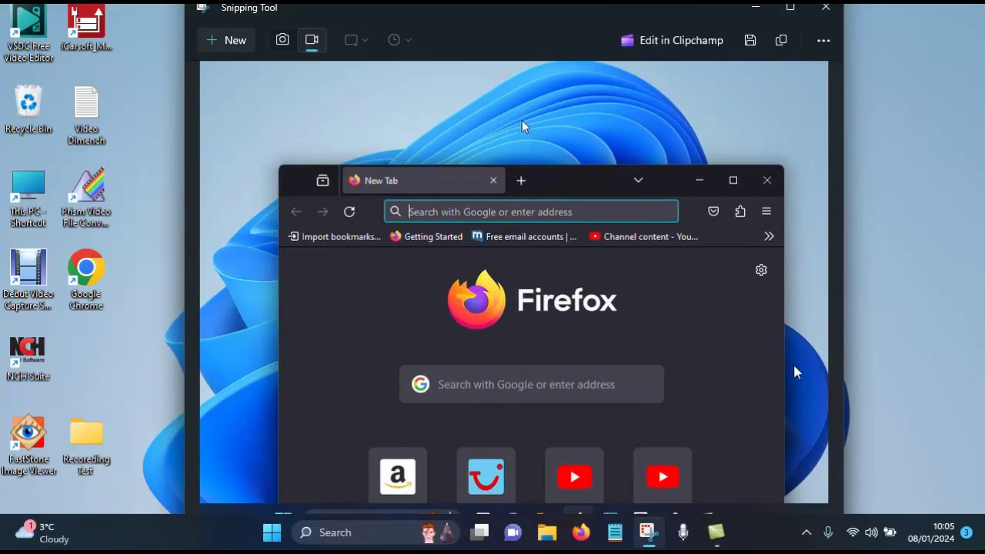
mouse_move(527, 514)
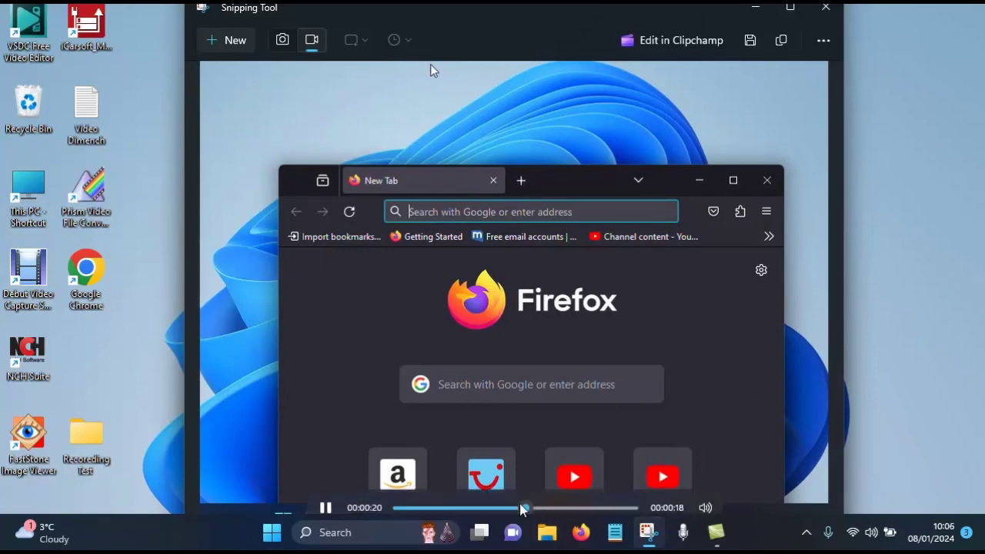
click(324, 508)
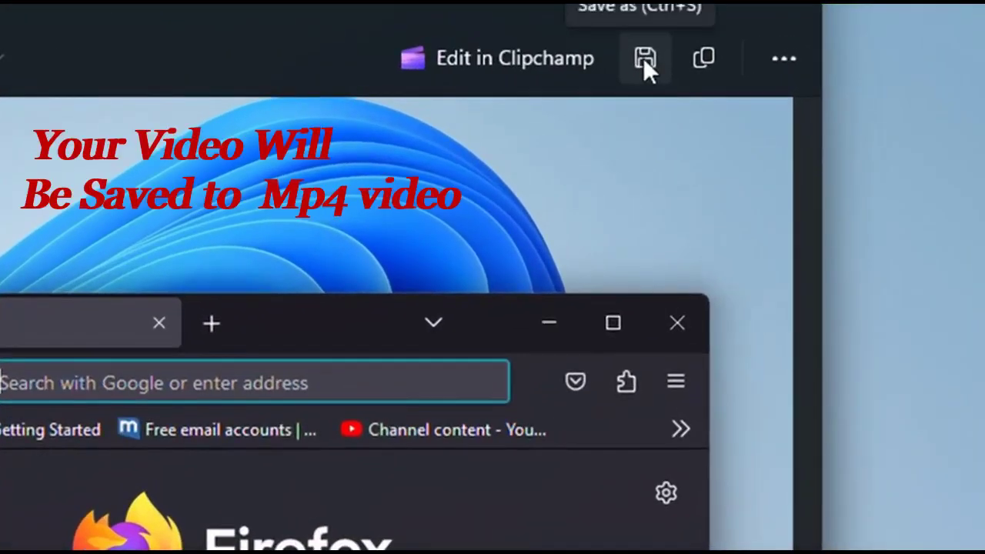
click(778, 60)
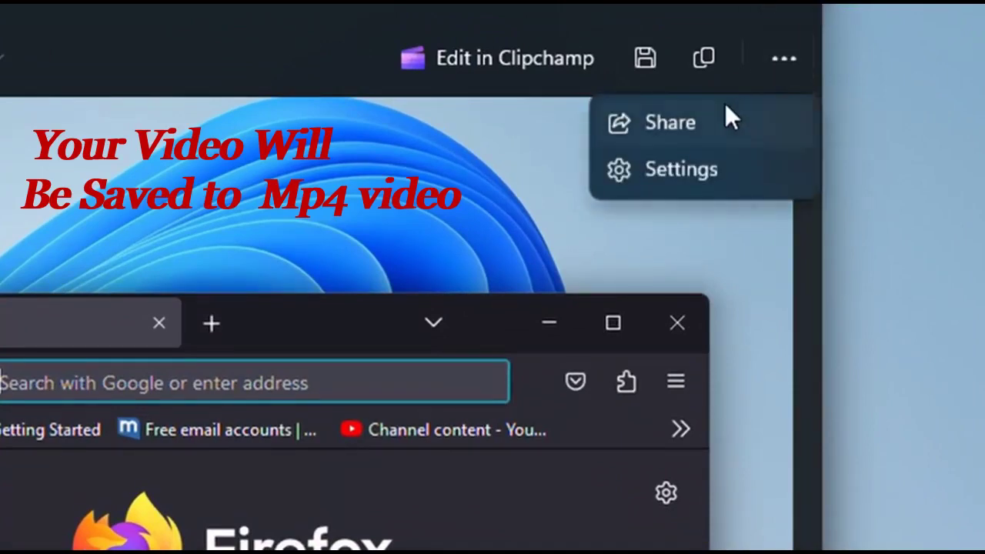
click(546, 165)
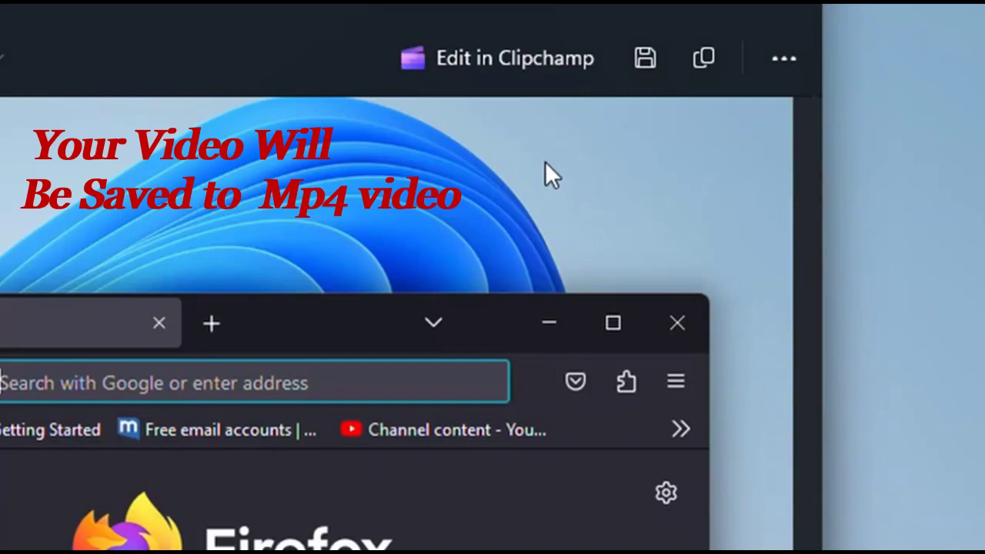
click(646, 57)
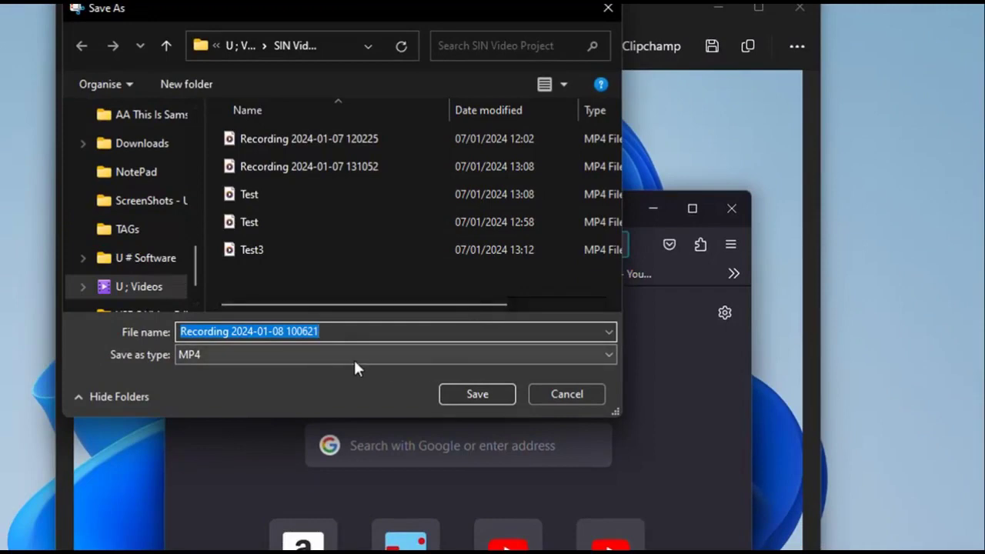
click(476, 393)
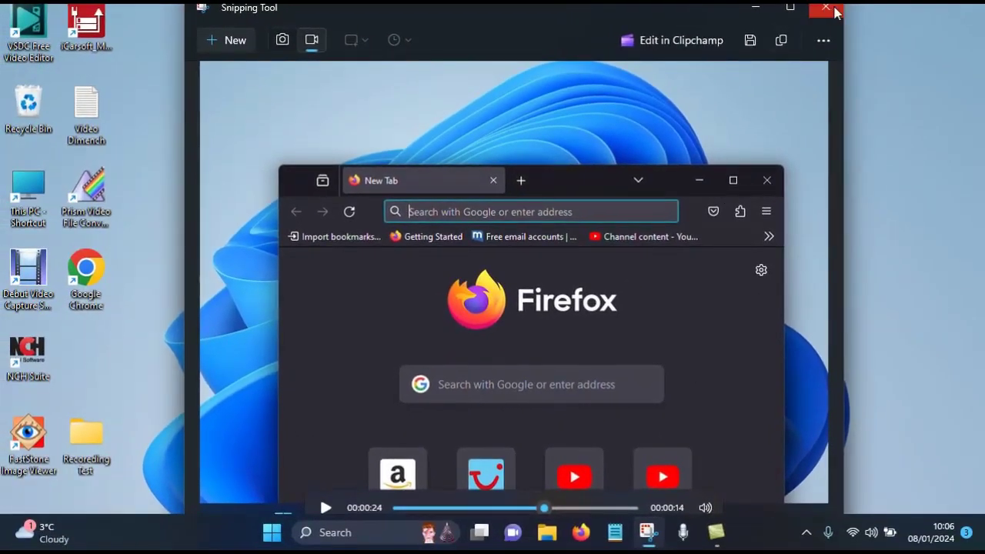
click(833, 10)
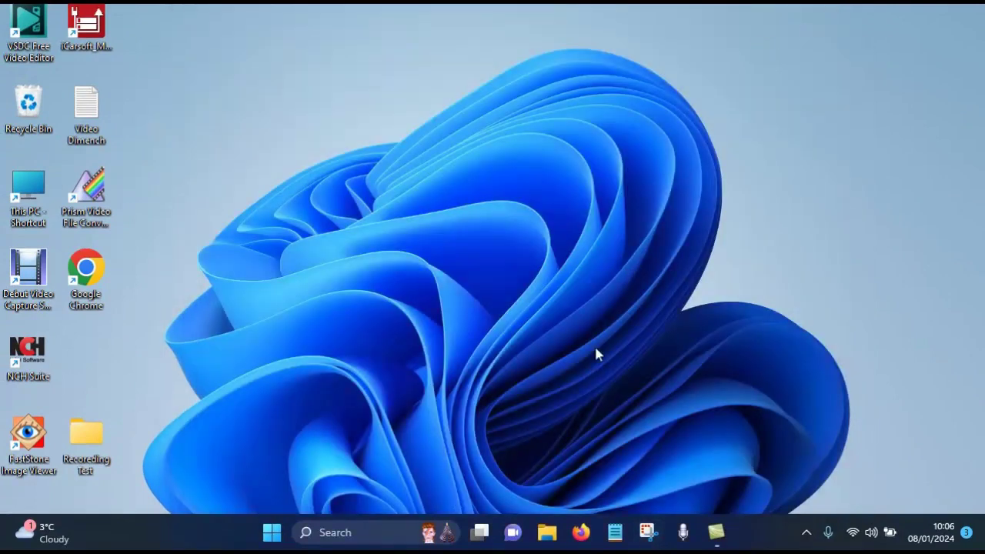
click(549, 534)
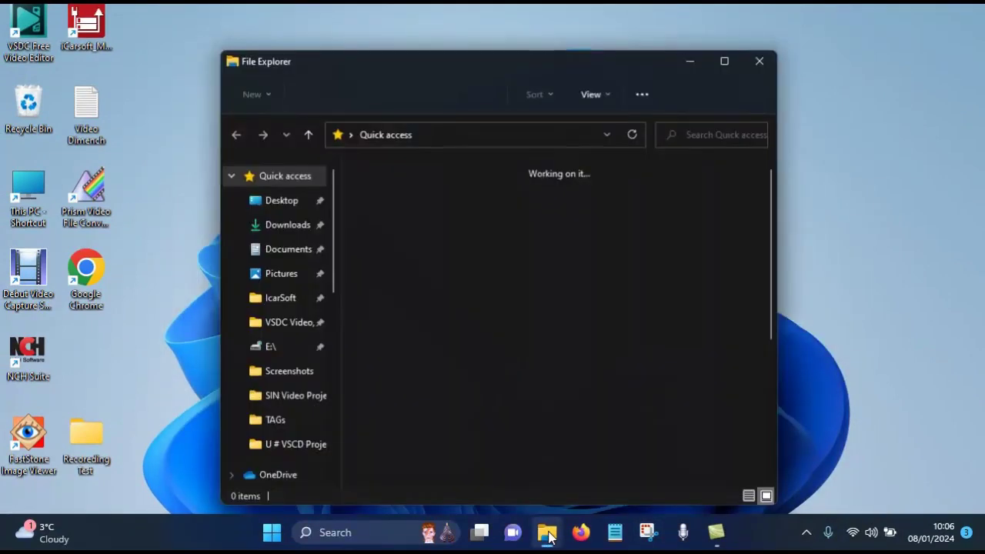
scroll(281, 356, down, 2)
scroll(276, 360, down, 4)
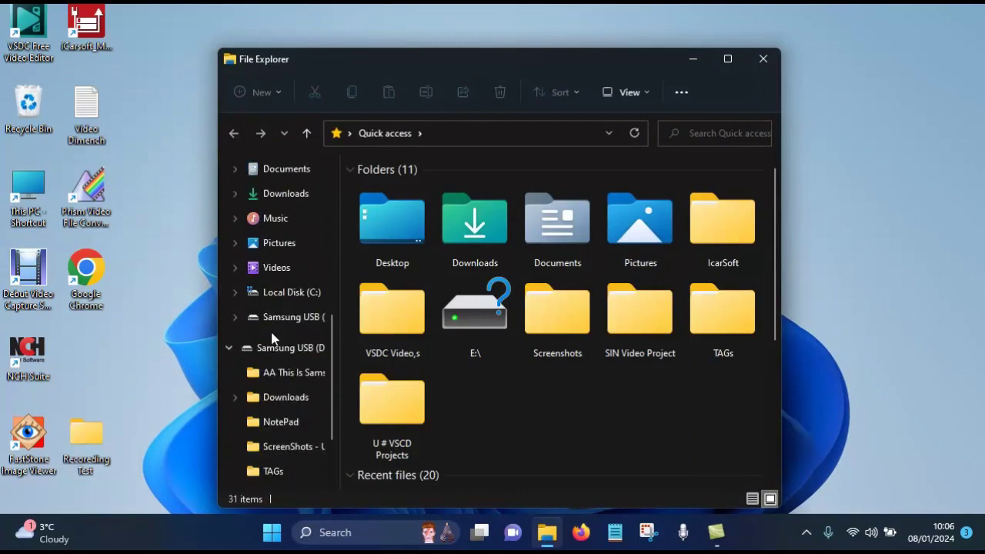
click(276, 424)
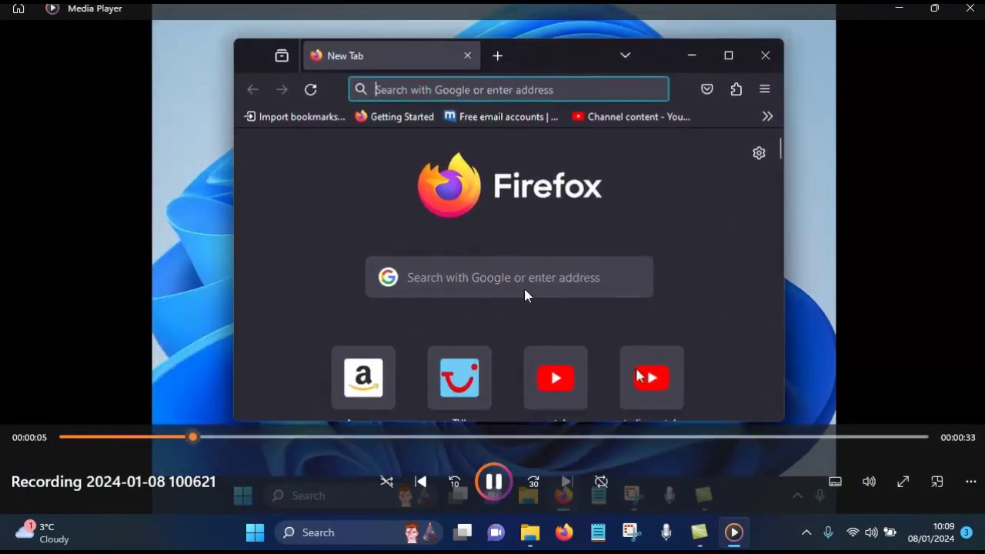
Pause the video playback and close both the Media Player and File Explorer windows
click(493, 482)
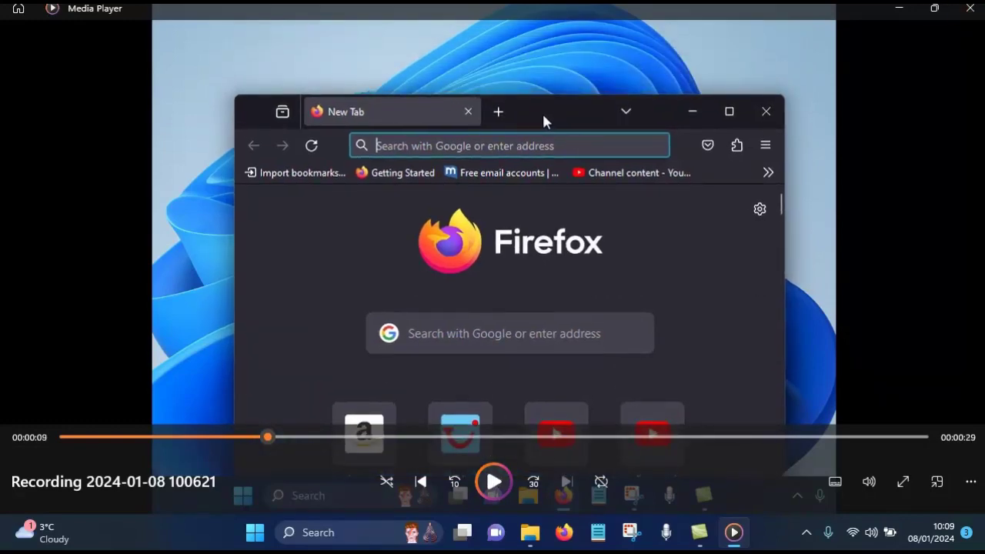
click(969, 13)
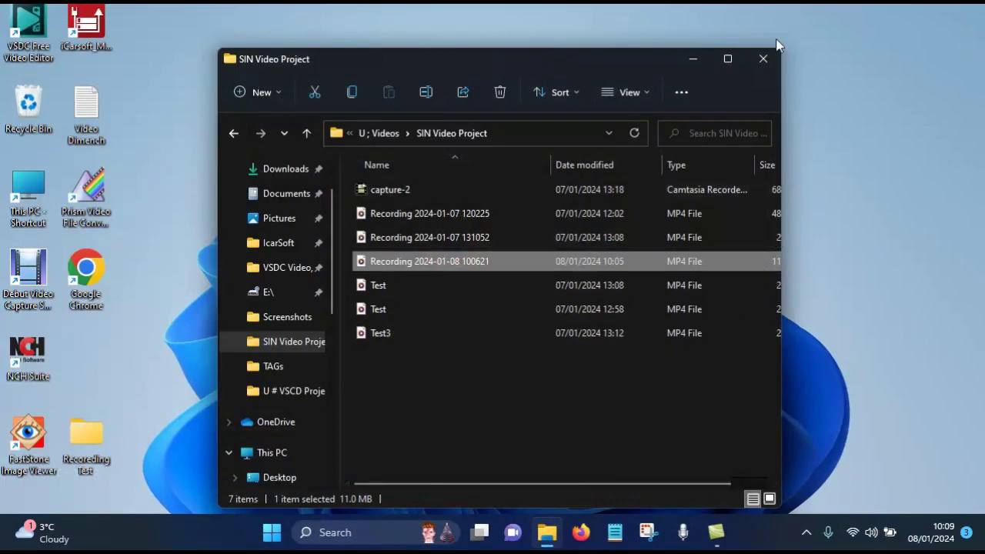
click(762, 60)
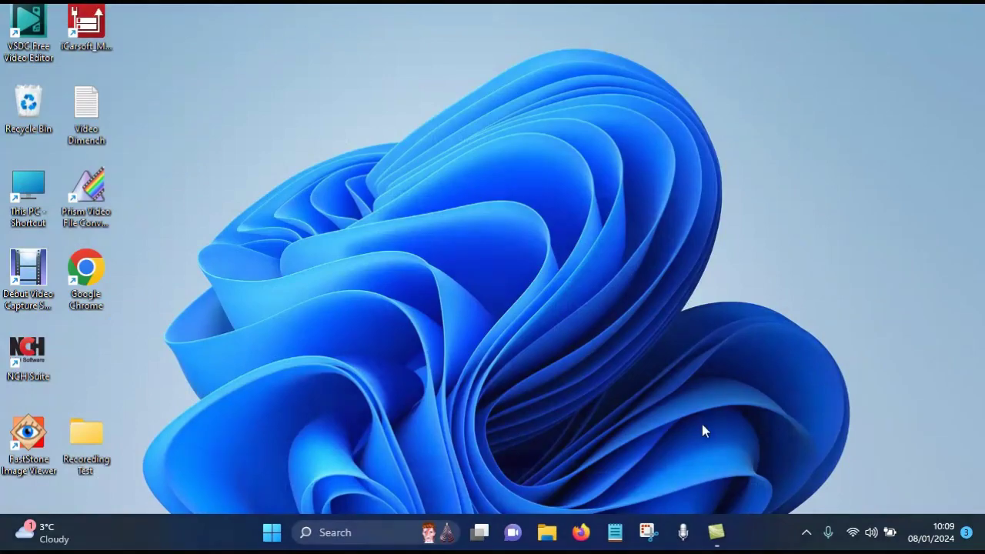
mouse_move(722, 537)
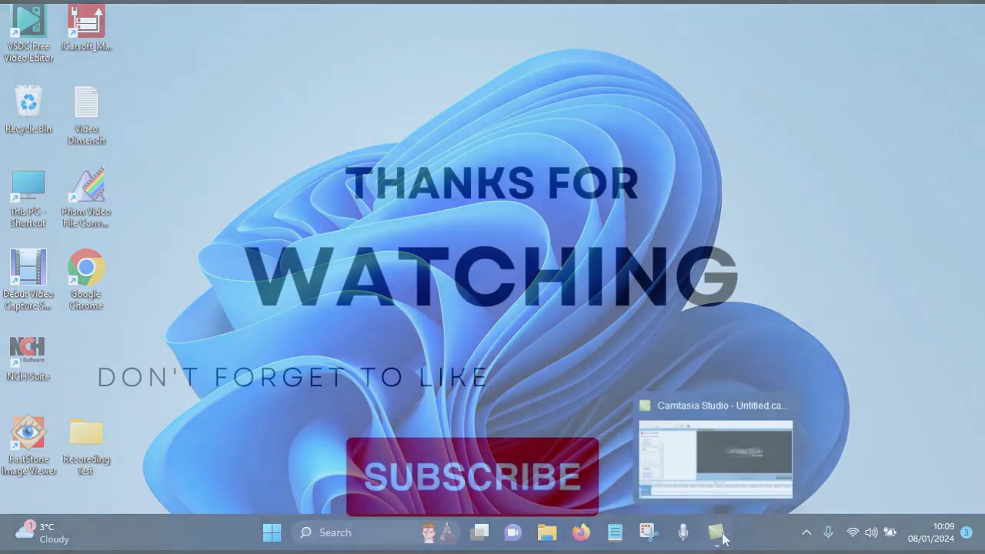